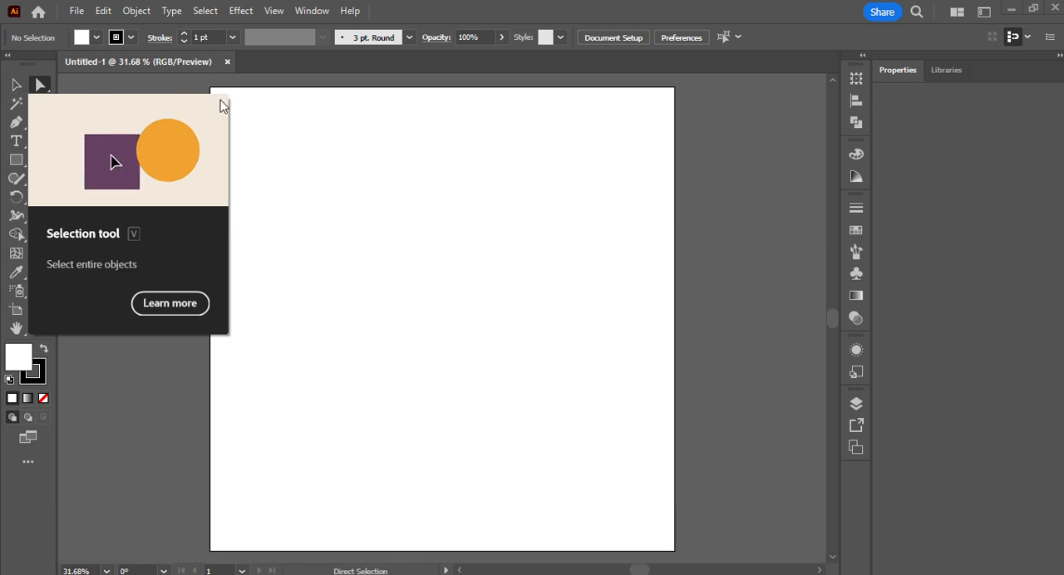
Step: Draw a square in the artboard's upper-left area and swap its fill and stroke so it has a black fill
left_click(17, 161)
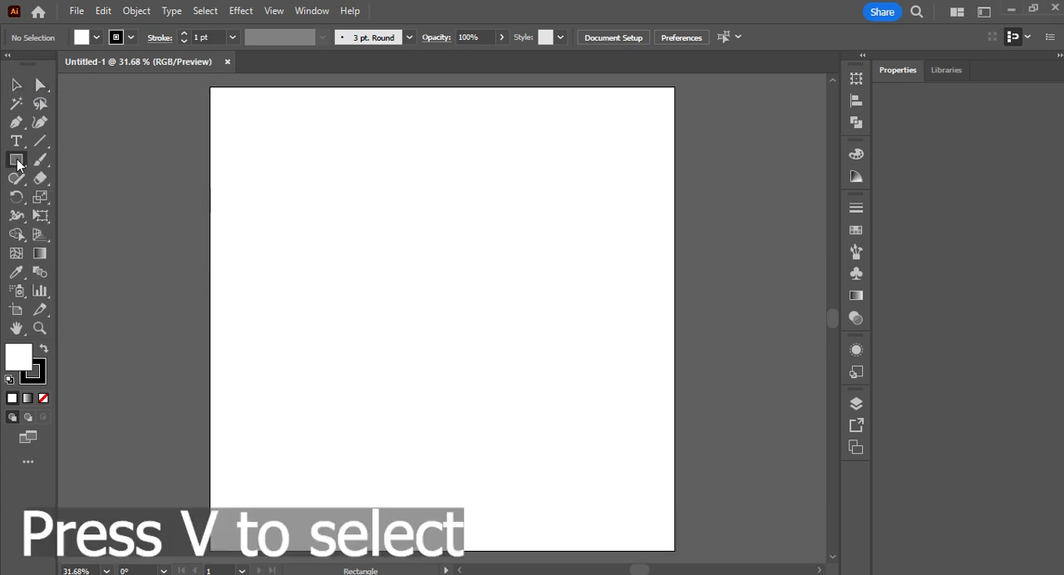
mouse_move(291, 186)
left_mouse_down()
mouse_move(368, 254)
mouse_move(377, 275)
left_mouse_up()
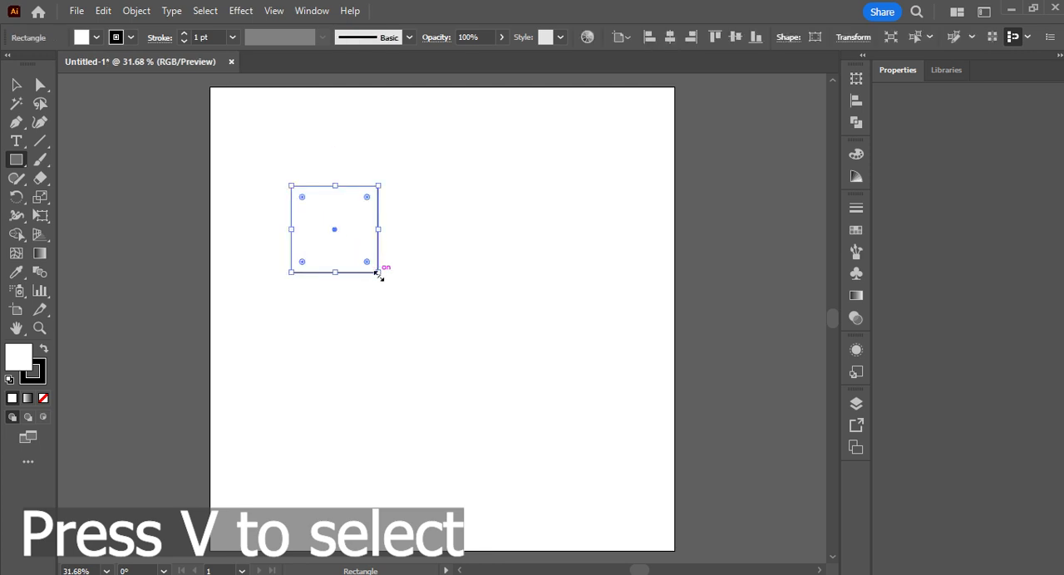
left_click(44, 349)
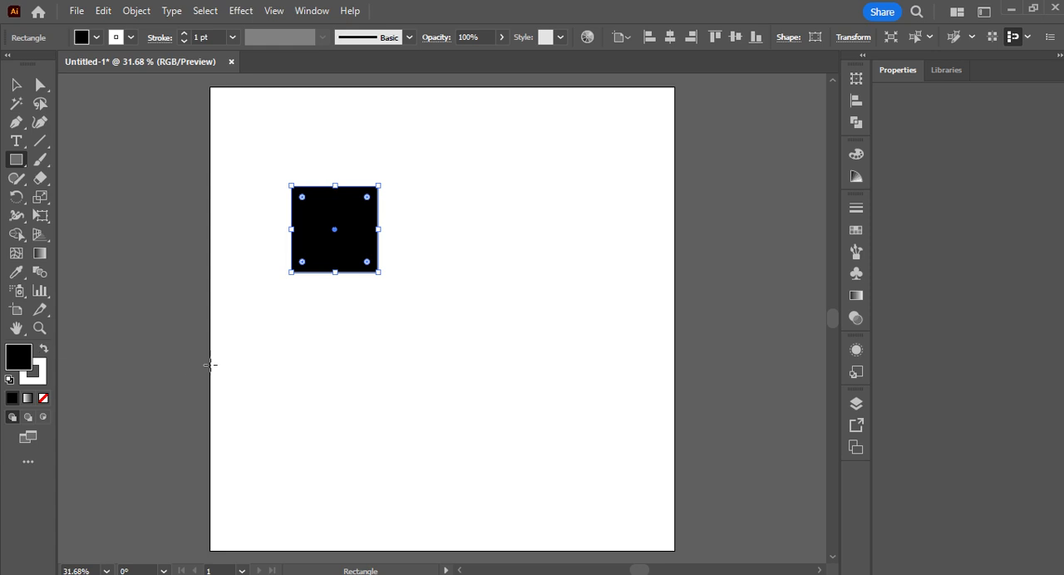
Step: Duplicate the black square and place the copy to the right of and slightly below the original
key("v")
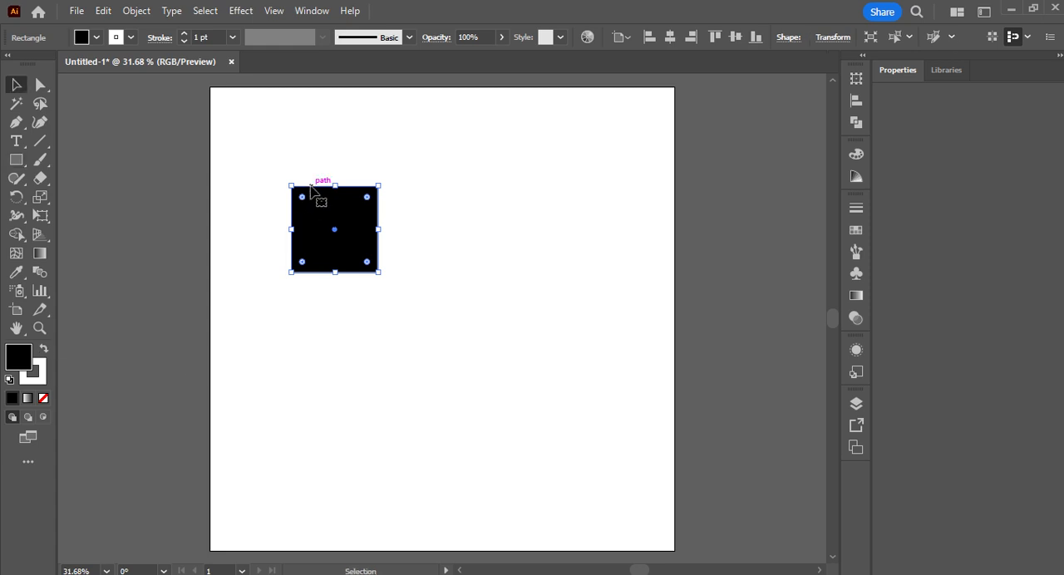
key("ctrl+c")
key("ctrl+v")
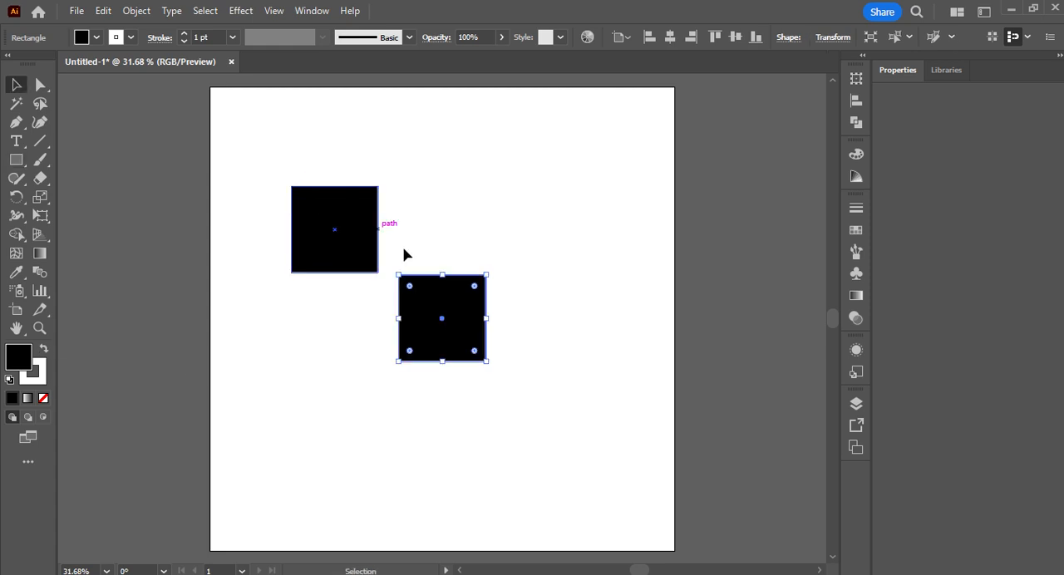
left_click_drag(462, 310, 519, 283)
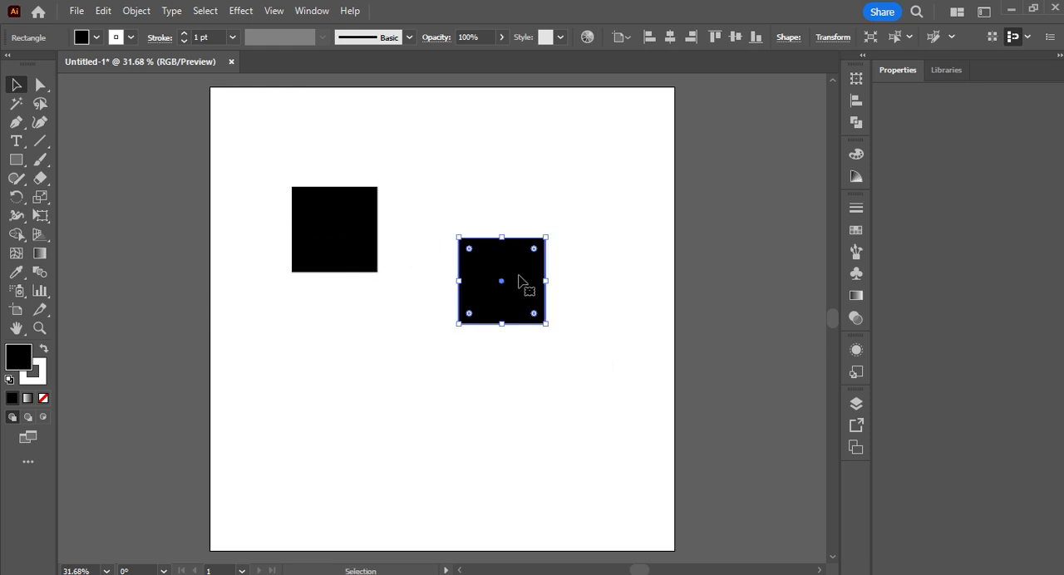
Step: Use Direct Selection to shift the copied square slightly left and round its corners fully into a circle
left_click(43, 88)
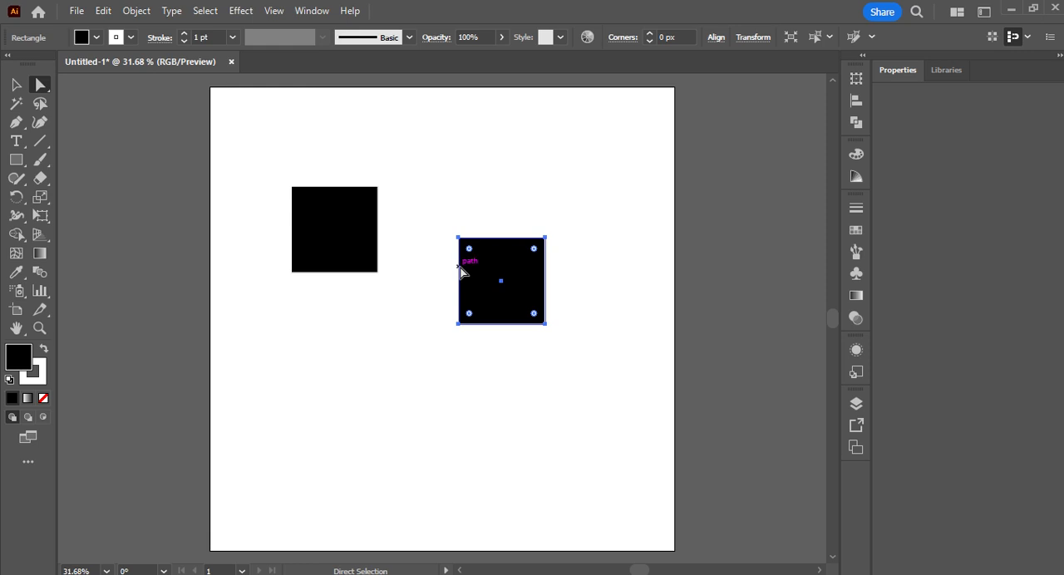
left_click_drag(459, 265, 437, 277)
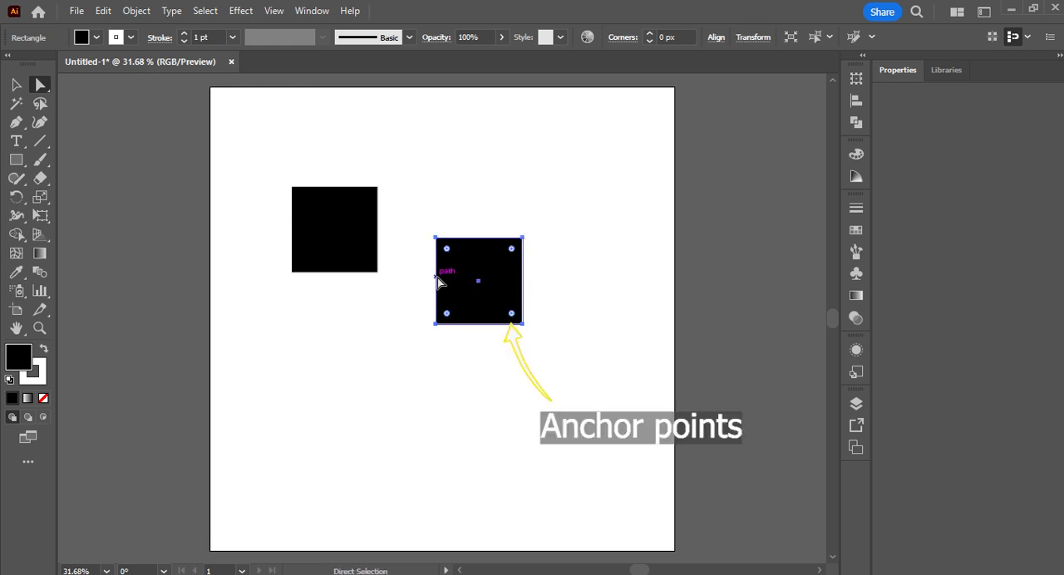
mouse_move(449, 252)
left_mouse_down()
mouse_move(446, 240)
mouse_move(468, 266)
mouse_move(421, 251)
mouse_move(463, 257)
mouse_move(460, 302)
mouse_move(488, 270)
left_mouse_up()
Step: Round all four corners of the original square to a radius of about 54 px
left_click(369, 232)
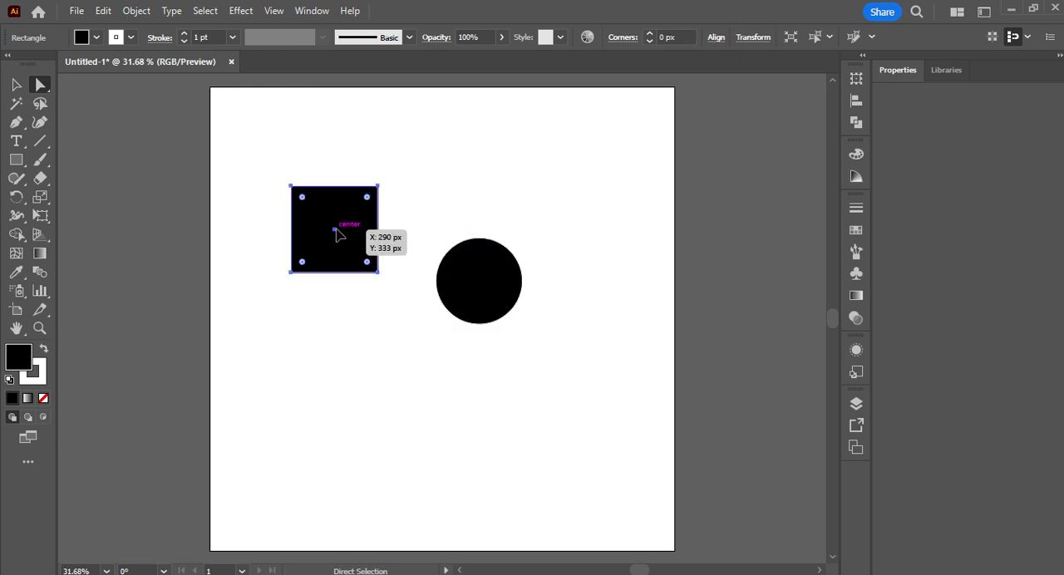
left_click_drag(366, 197, 222, 384)
left_click_drag(337, 233, 380, 231)
double_click(355, 249)
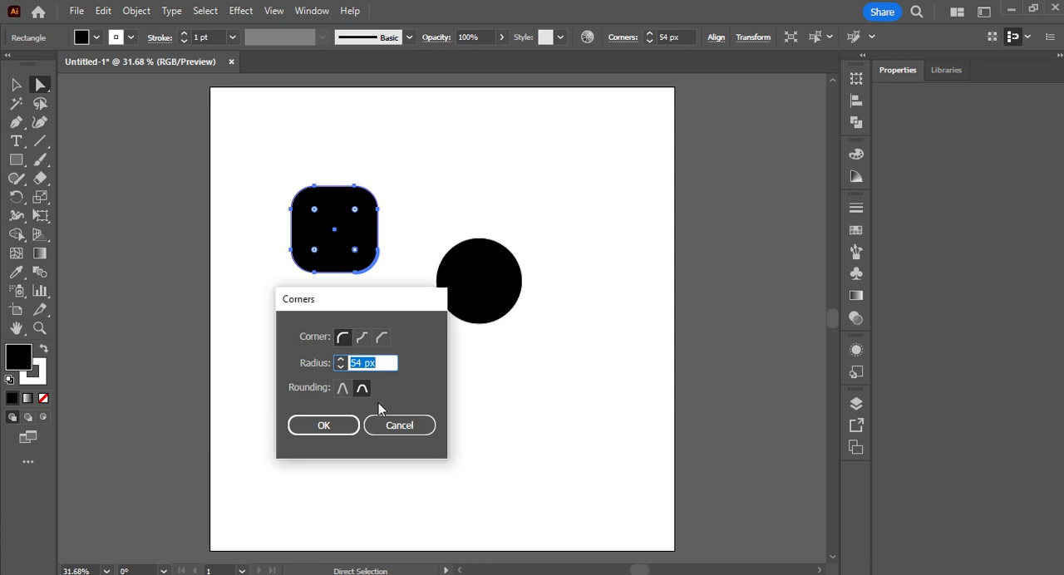
left_click(386, 430)
Step: Round only the lower-right corner of the rounded square further to about 148 px and deselect the shape
left_click_drag(355, 250, 287, 212)
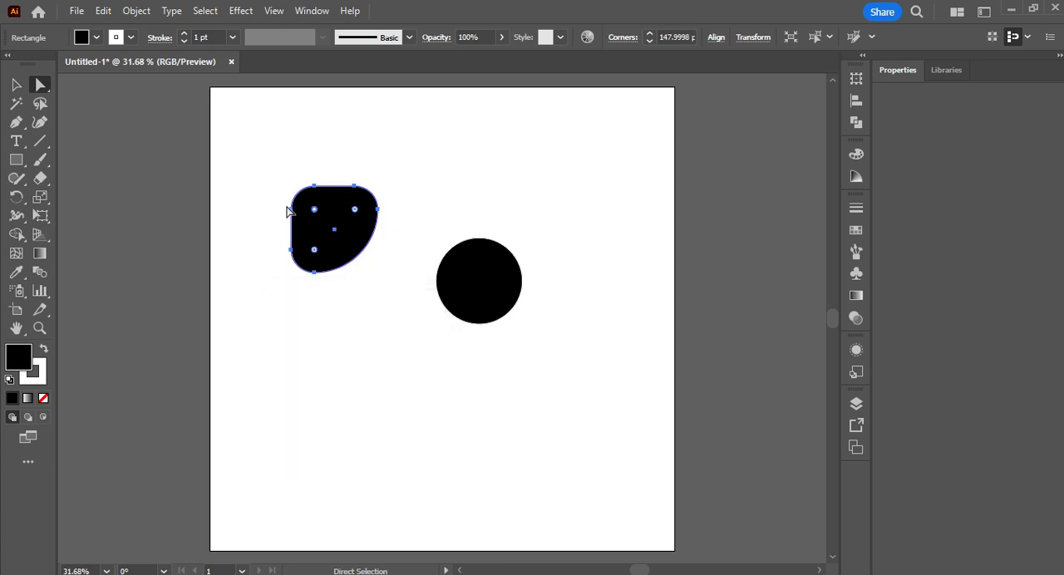
key("v")
left_click(342, 349)
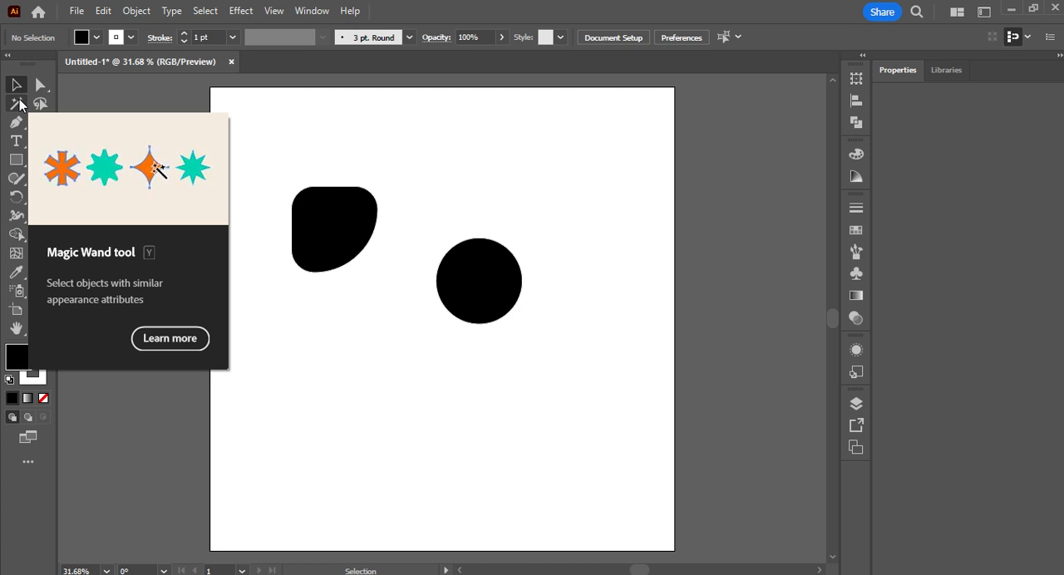
Step: Select both black shapes with the Magic Wand and shift them right together, moving the circle separately below and left of the other shape
left_click(18, 103)
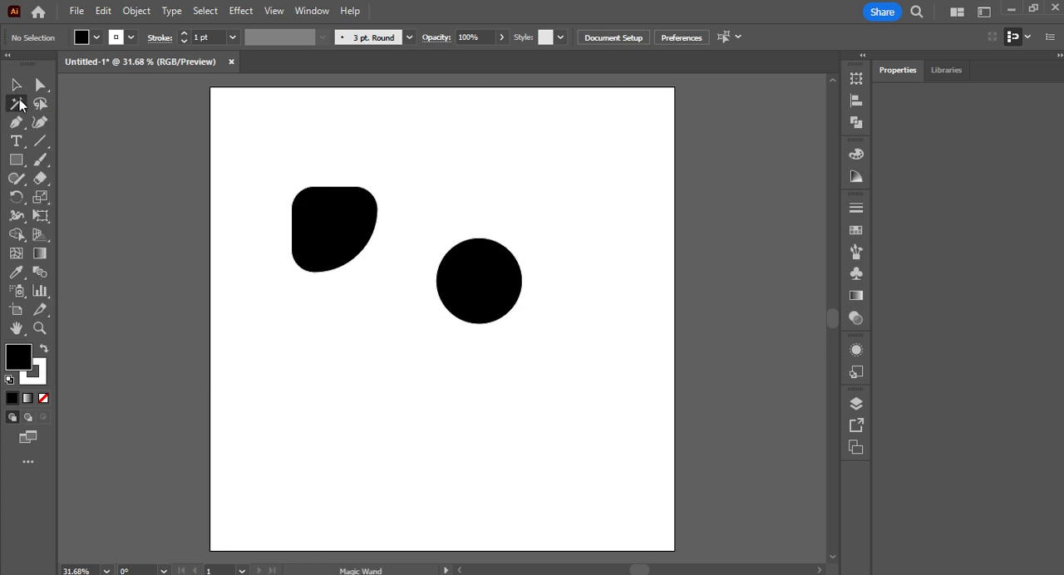
left_click(331, 244)
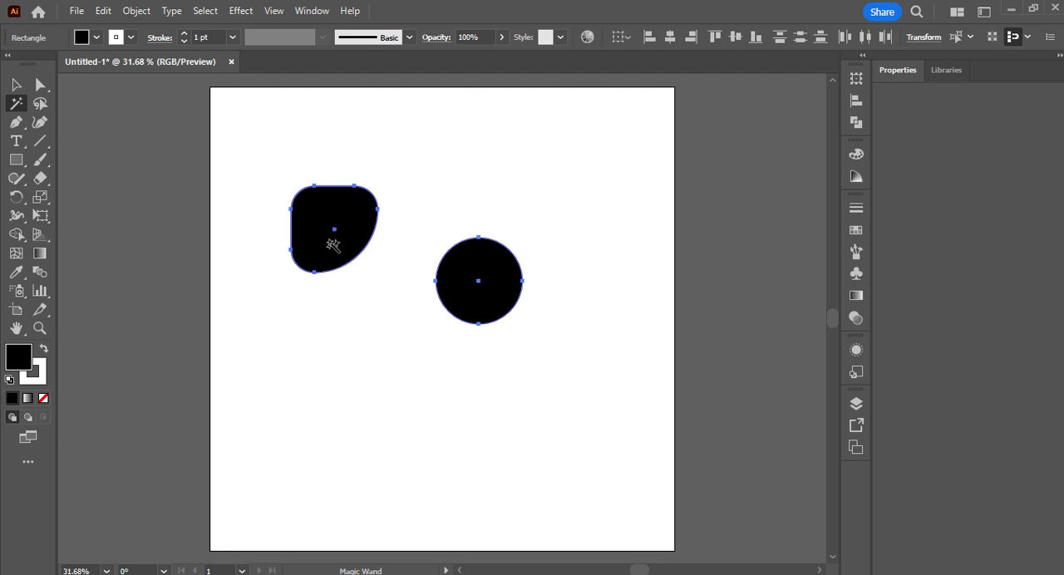
key("v")
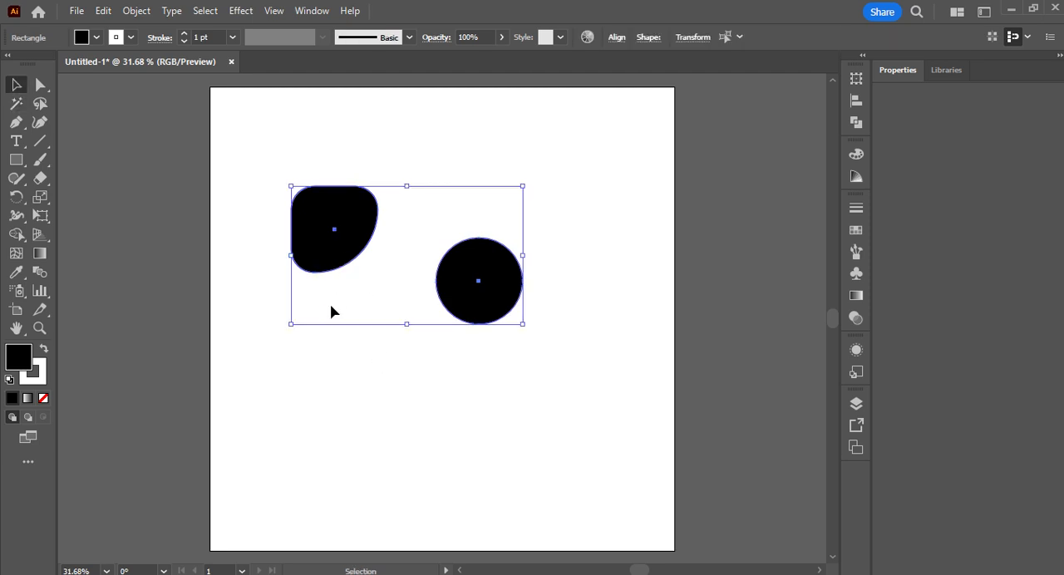
left_click_drag(316, 231, 438, 216)
left_click(429, 164)
left_click_drag(494, 376, 346, 351)
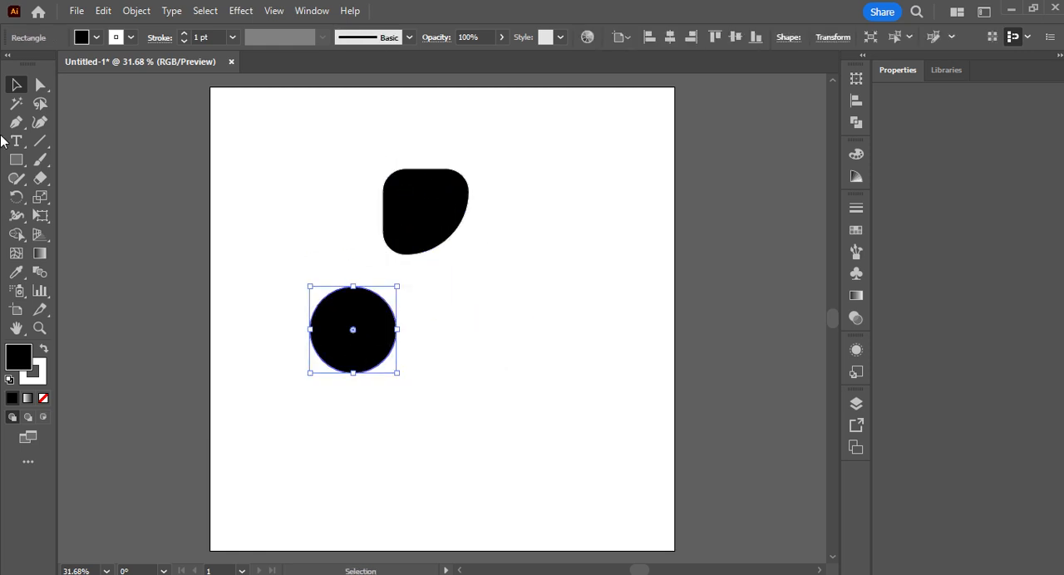
Step: Select both black shapes again with the Magic Wand, move them together down and right, and deselect them
left_click(14, 105)
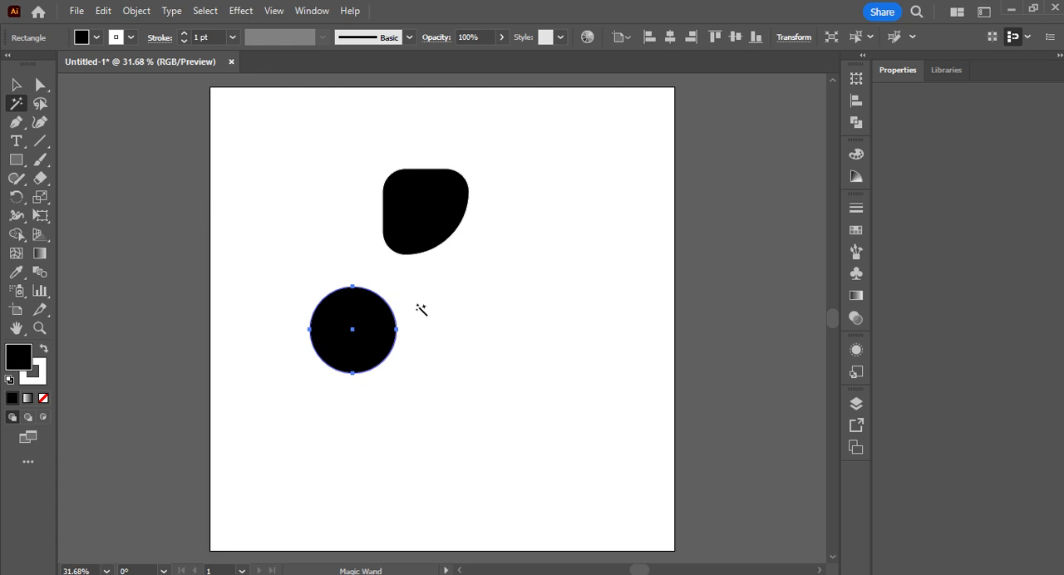
left_click(370, 325)
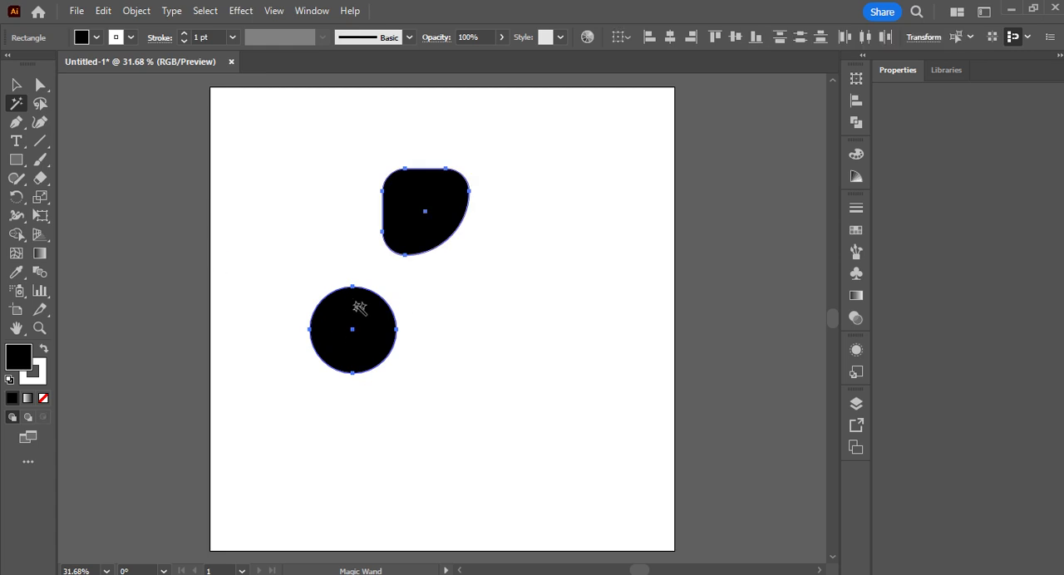
key("v")
left_click_drag(373, 346, 404, 395)
left_click(596, 312)
Step: Change the fill of the partly rounded square to red, #ef2626, and deselect it
left_click(451, 261)
double_click(24, 360)
left_click(674, 187)
left_click(704, 155)
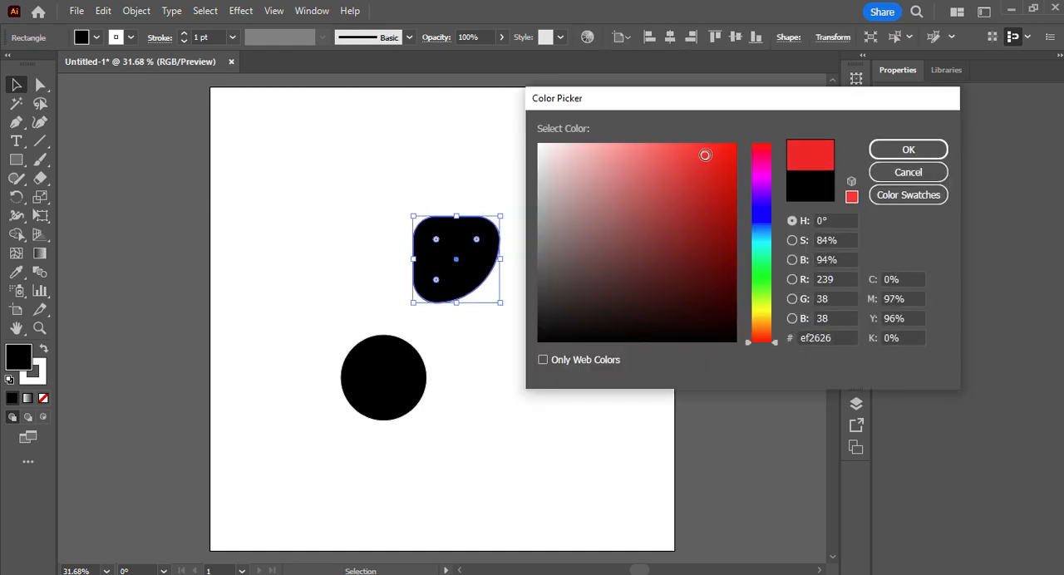
left_click(910, 149)
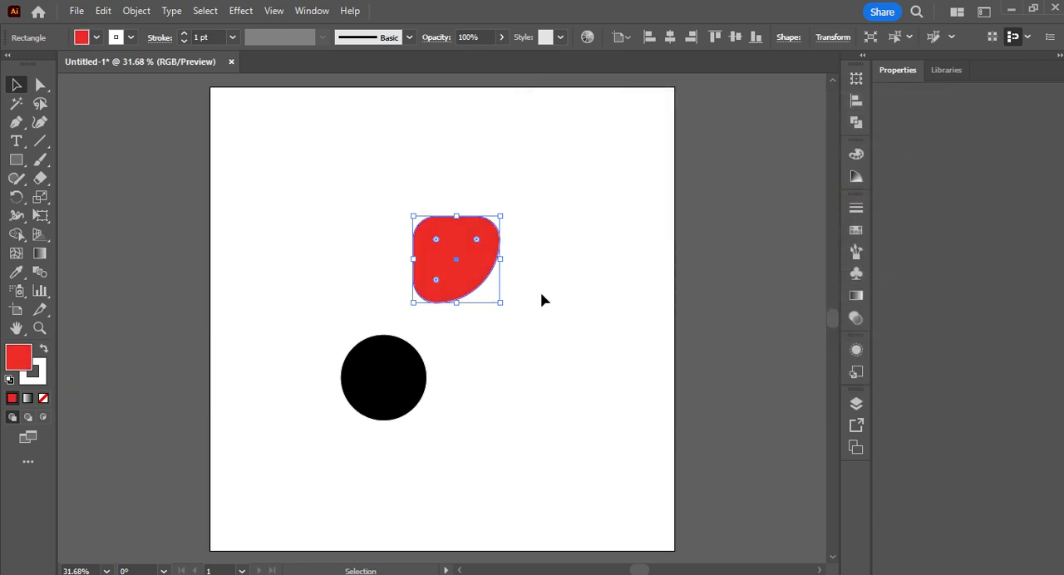
left_click(541, 300)
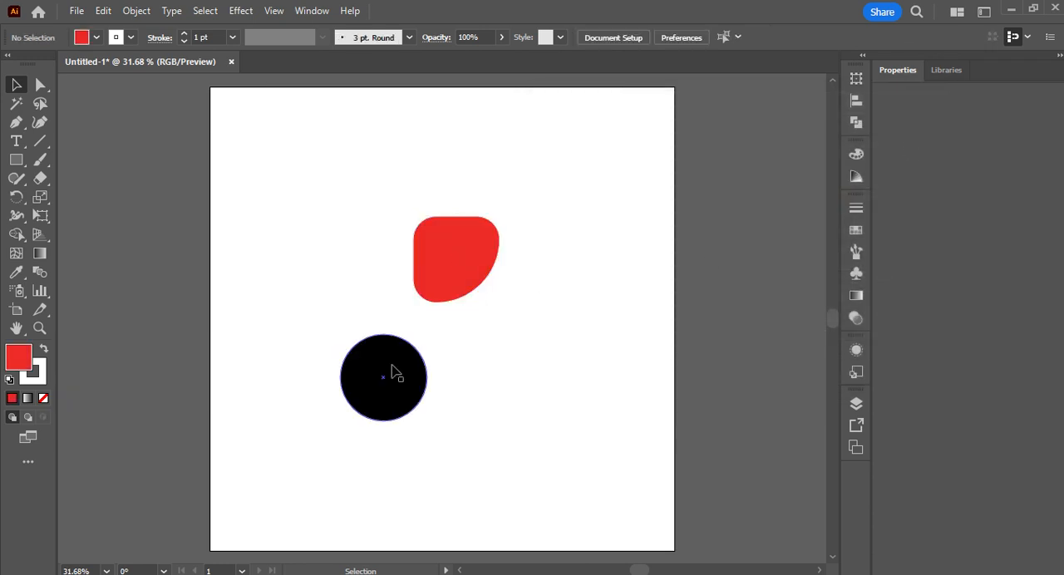
Step: Move the black circle to the right and place a duplicate of it to its left, below the red shape
left_click_drag(421, 375, 545, 377)
key("ctrl+c")
key("ctrl+v")
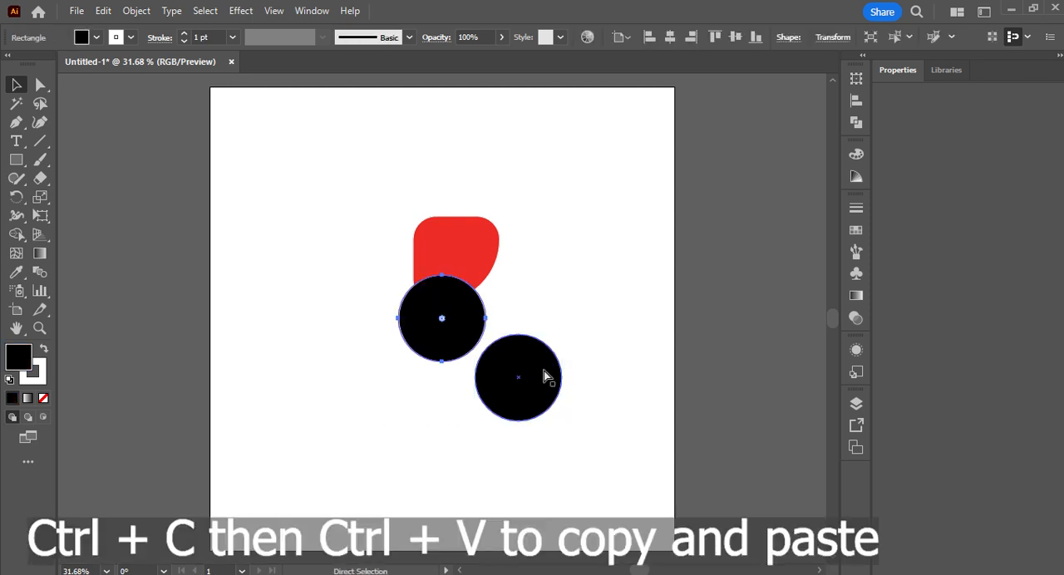
left_click_drag(450, 336, 377, 365)
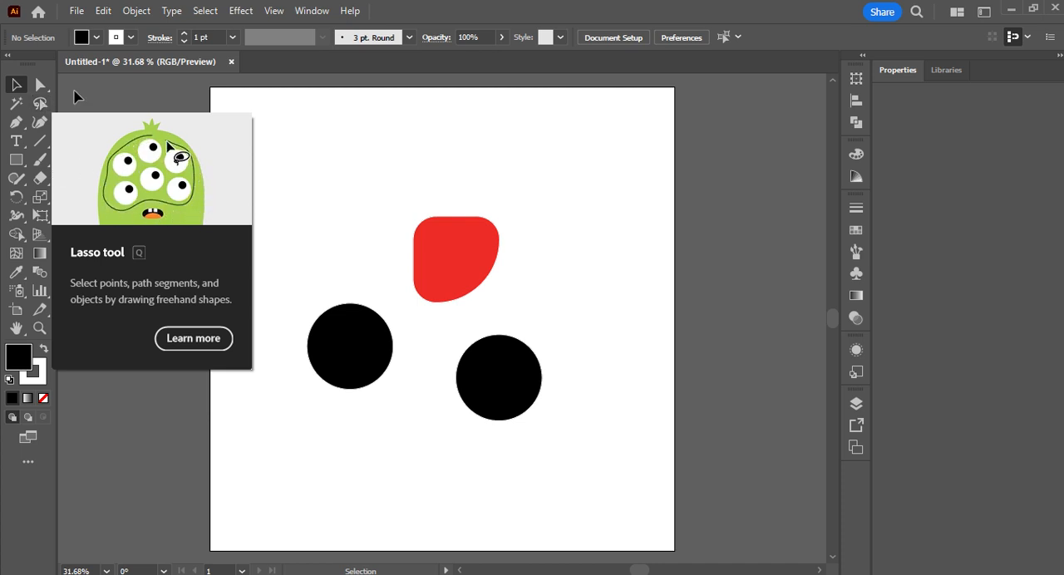
Step: Draw four small black circles with the Ellipse tool on top of the red shape and deselect them
left_click(17, 159)
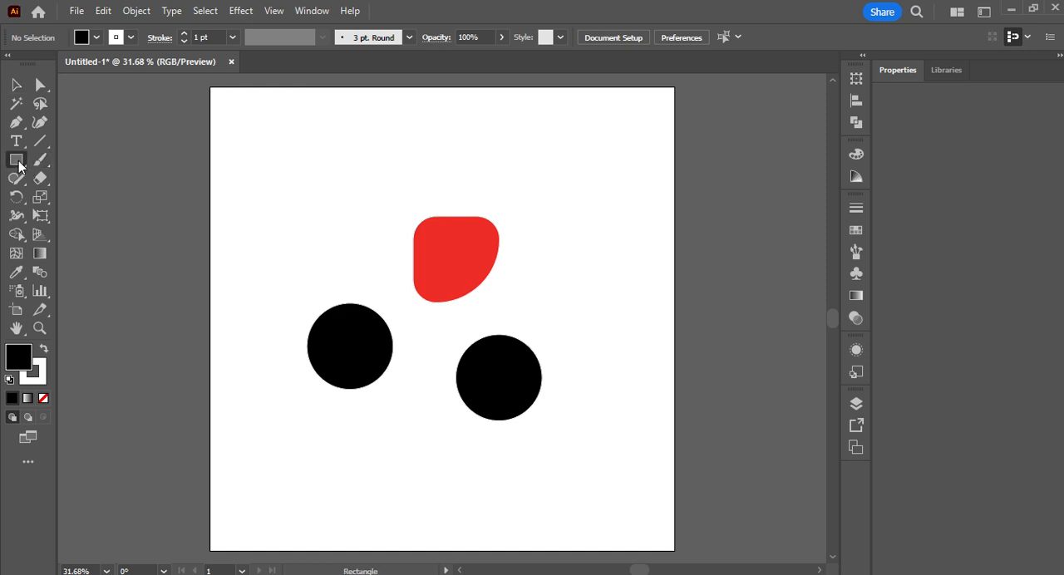
left_click(64, 197)
left_click_drag(416, 245, 469, 259)
left_click(435, 263)
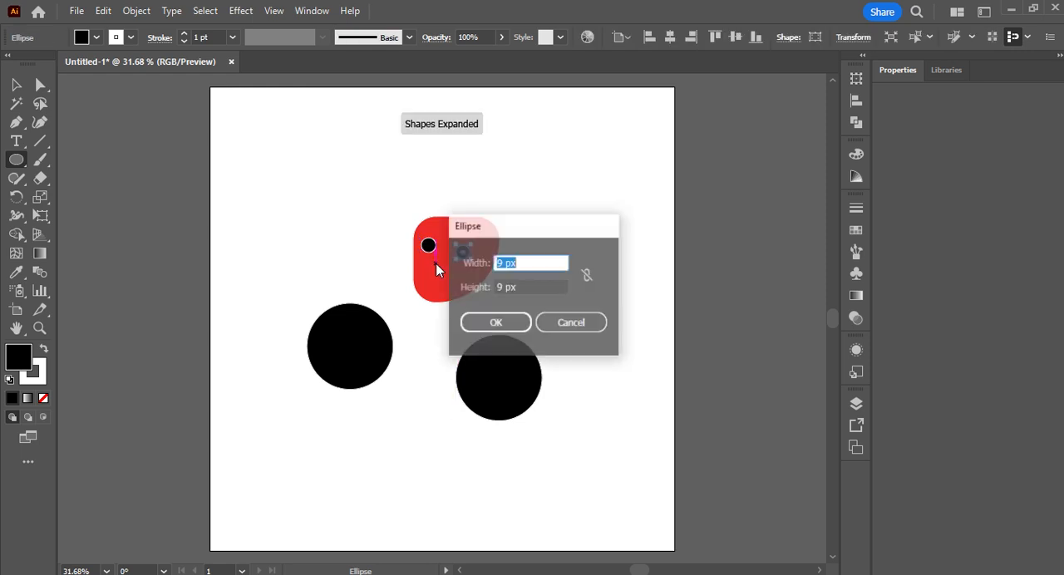
left_click(541, 322)
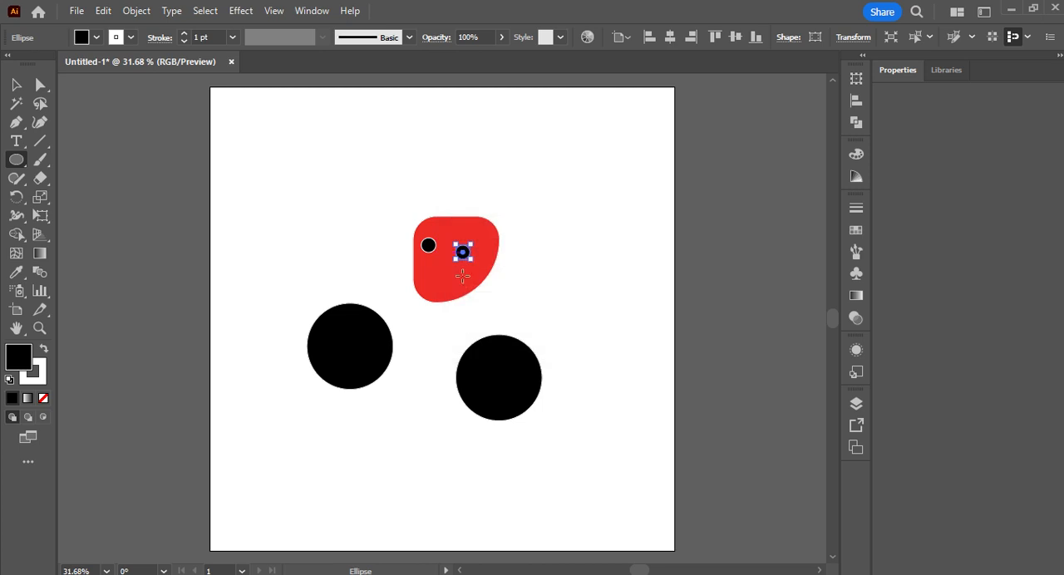
left_click_drag(435, 264, 451, 280)
left_click_drag(441, 225, 457, 242)
key("v")
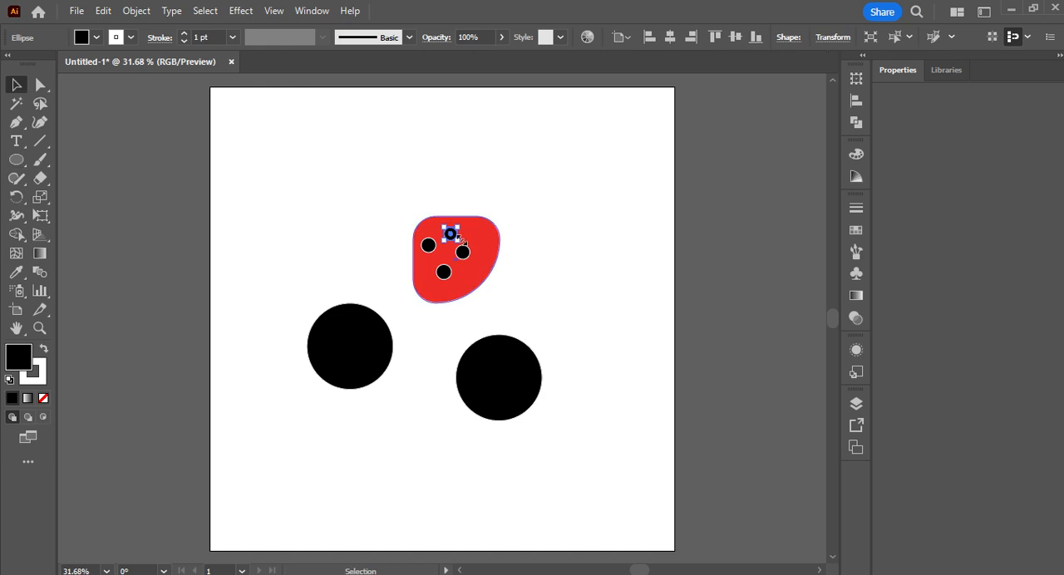
left_click(326, 261)
Step: Select the four small circles with the Lasso tool and move them together to the right of the red shape
left_click(41, 106)
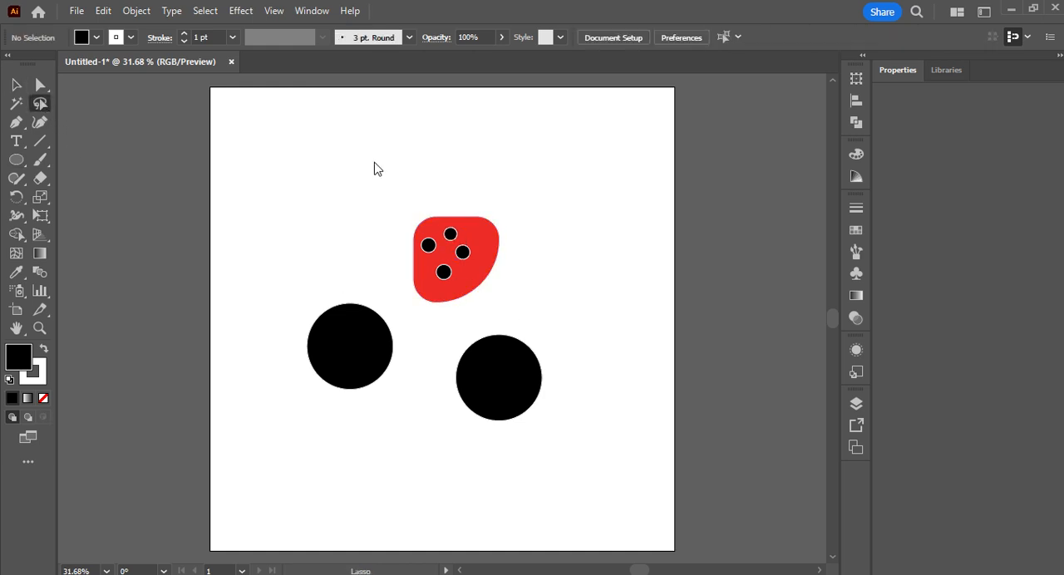
mouse_move(430, 227)
left_mouse_down()
mouse_move(474, 247)
mouse_move(482, 267)
mouse_move(457, 281)
mouse_move(426, 278)
mouse_move(418, 253)
mouse_move(429, 233)
left_mouse_up()
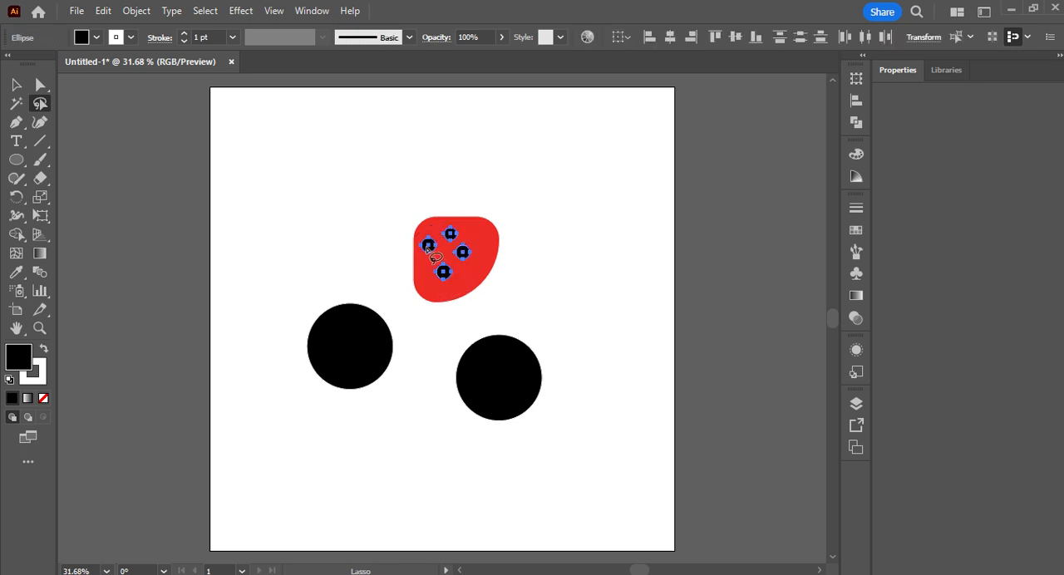
key("v")
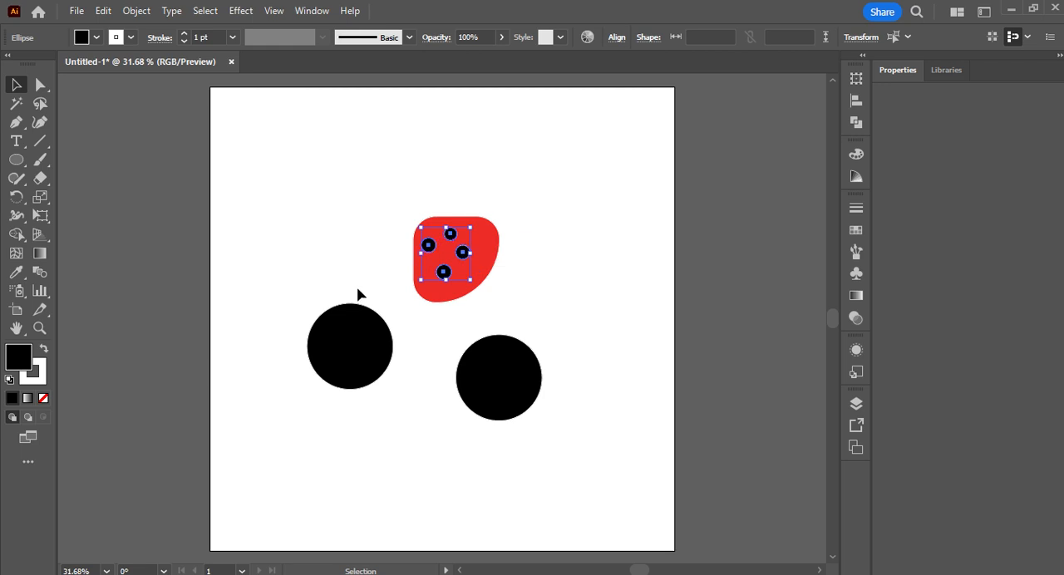
left_click_drag(443, 272, 552, 279)
left_click(608, 352)
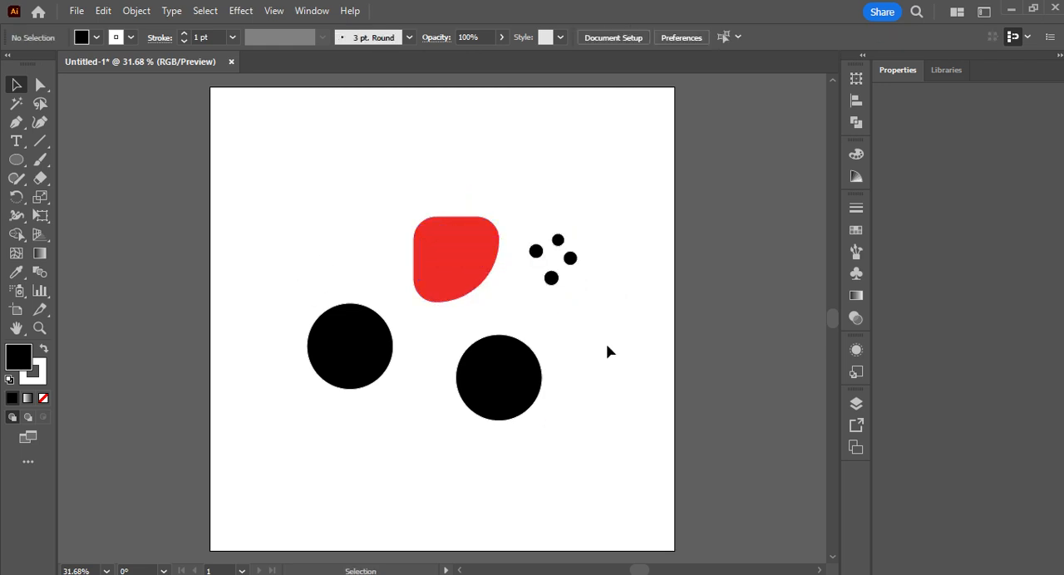
Step: Draw a zigzag path of four straight segments with the Pen tool above the red shape and the small circles
left_click(17, 123)
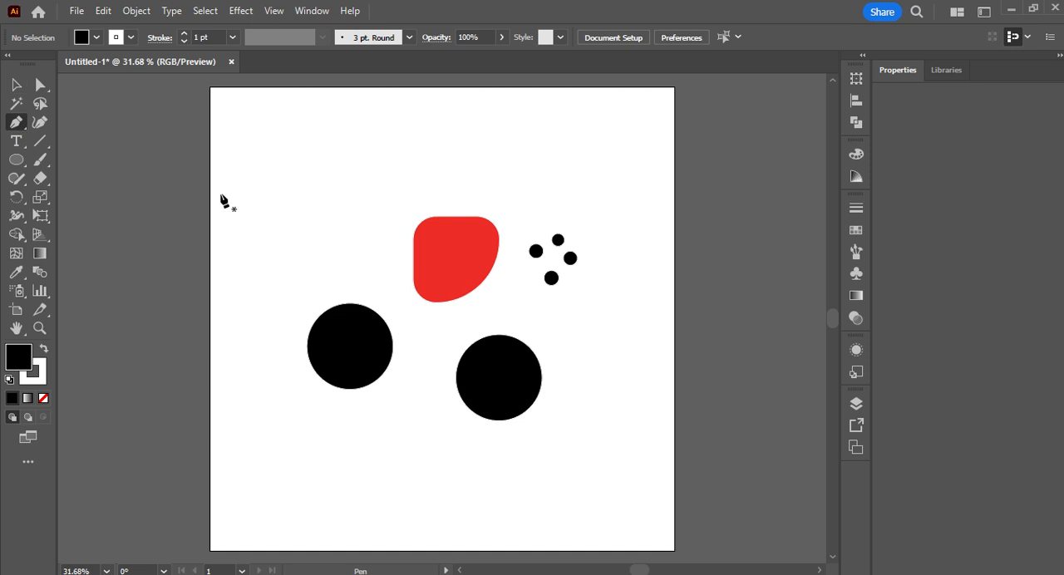
left_click(260, 194)
left_click(441, 196)
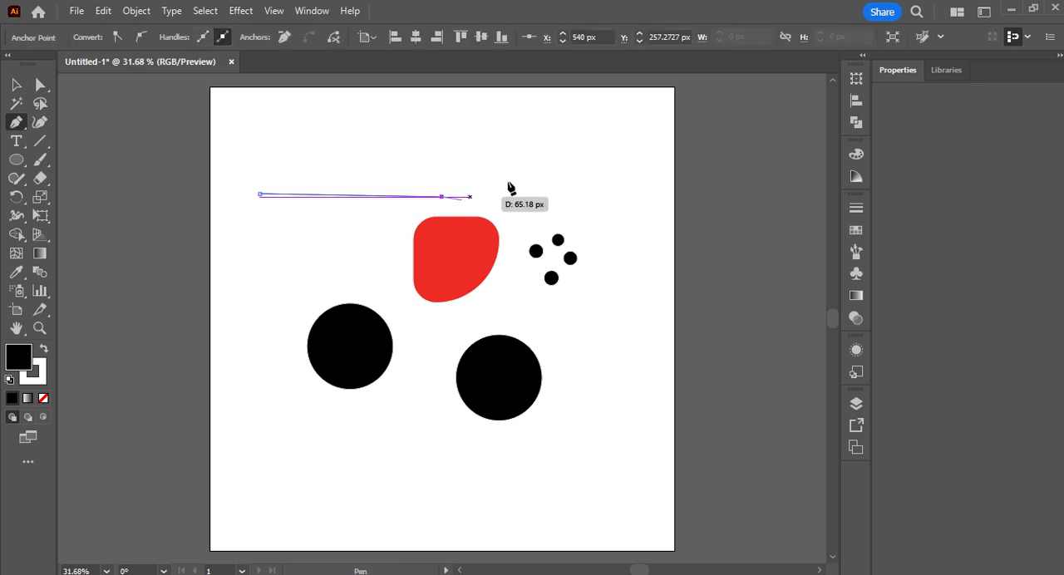
left_click(469, 142)
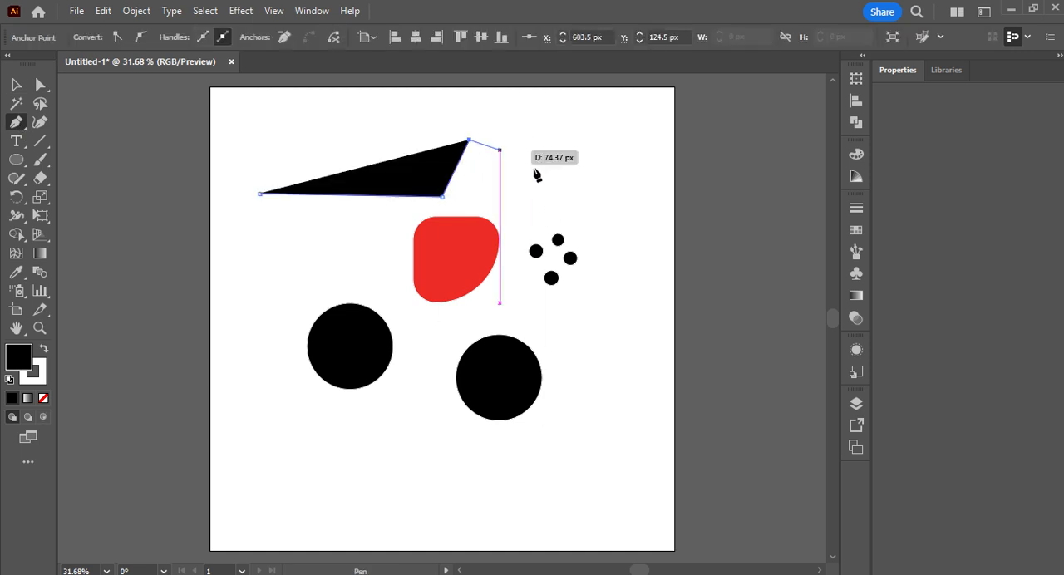
left_click(606, 234)
left_click(592, 159)
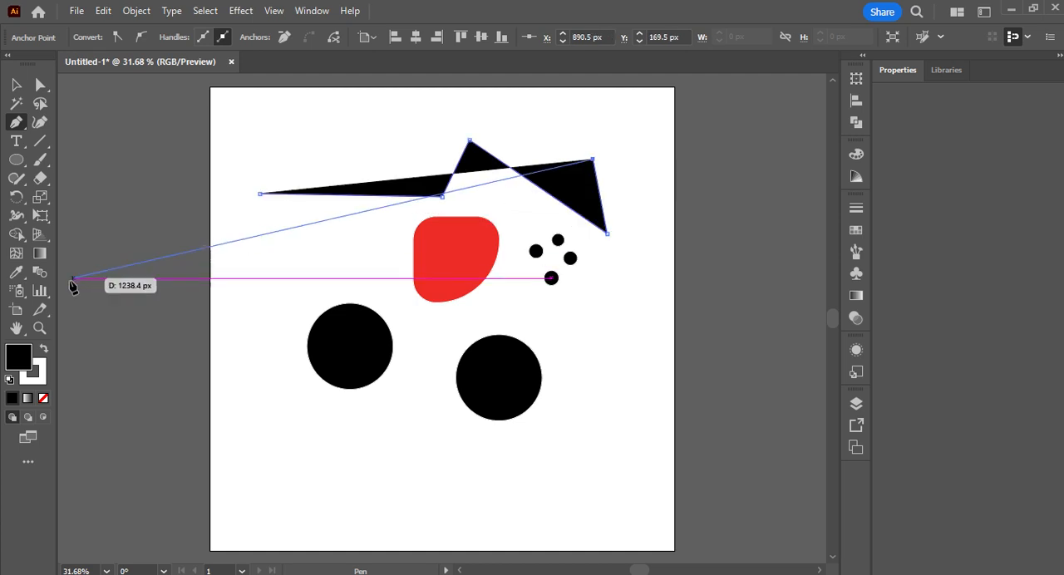
Step: Give the open path a black stroke with no fill and add three straight segments running back toward its starting anchor
left_click(45, 349)
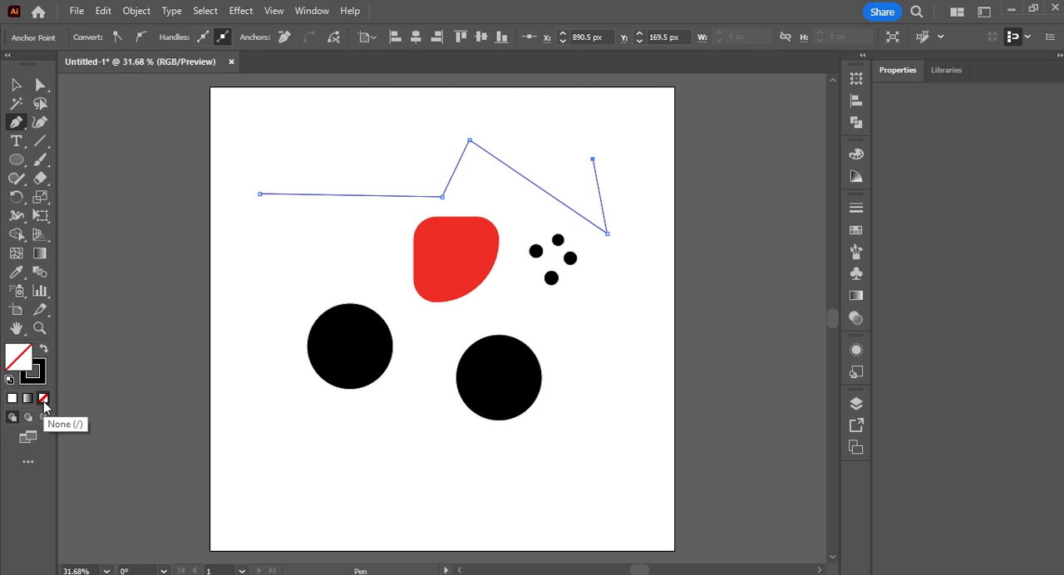
left_click(482, 125)
left_click(341, 154)
left_click(297, 176)
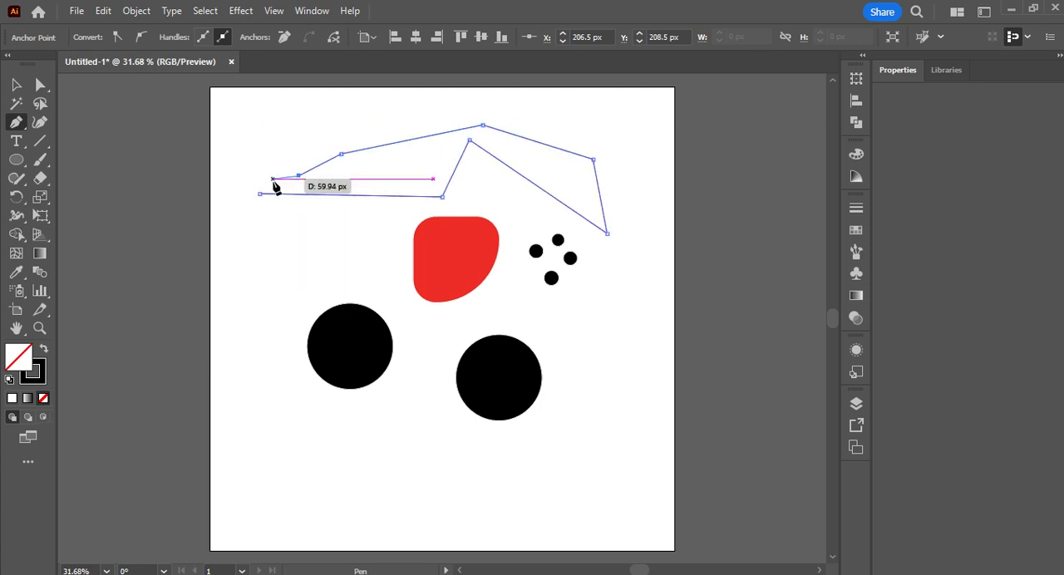
Step: Continue the path with curved segments looping below its starting anchor and close it there
left_click_drag(259, 160, 231, 194)
left_click_drag(300, 270, 388, 228)
left_click_drag(265, 195, 260, 198)
Step: Move the closed path to the lower part of the artboard, and swap its fill and stroke back and forth
key("v")
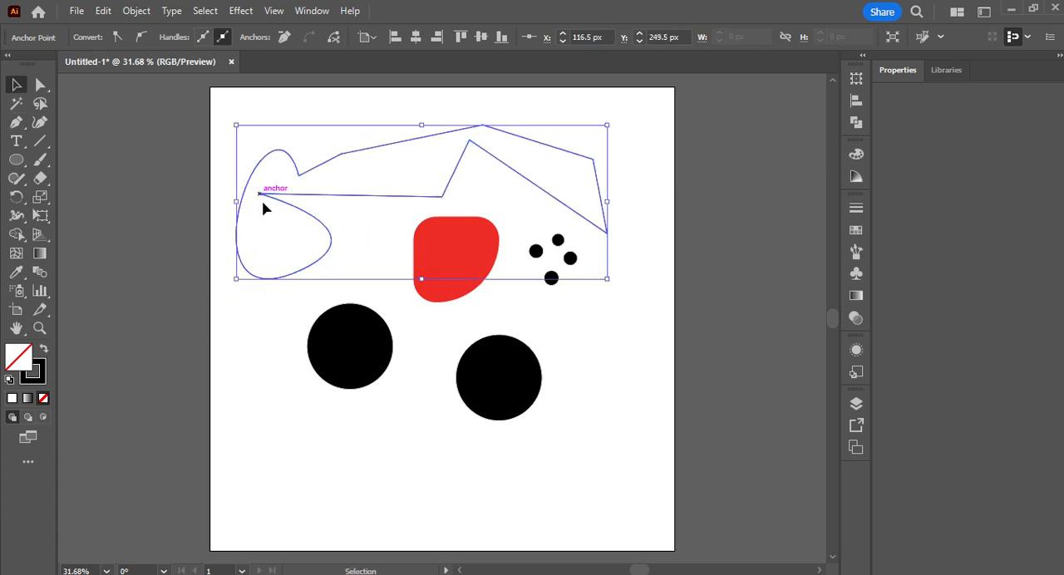
left_click_drag(278, 284, 339, 545)
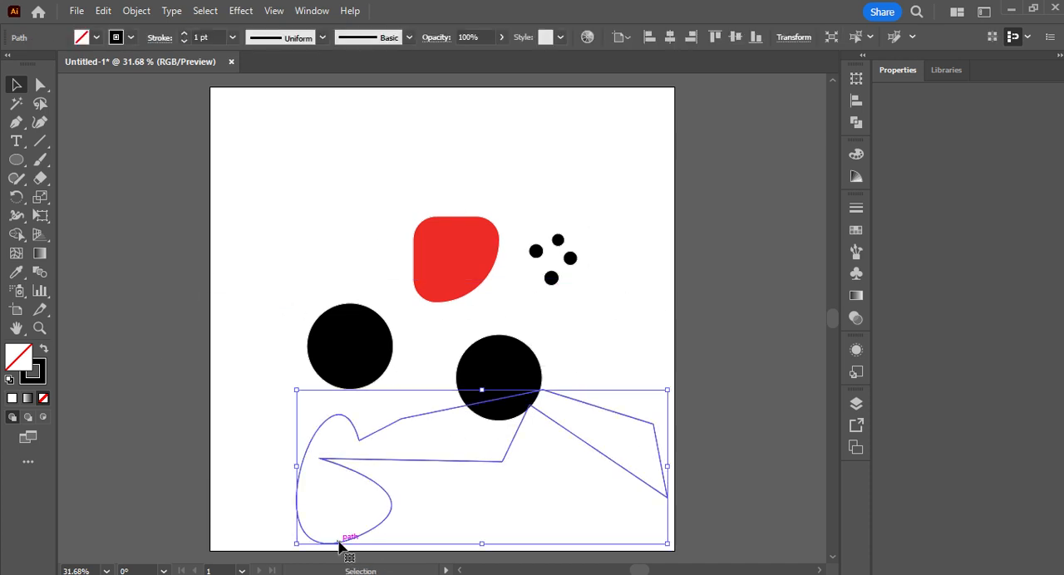
left_click(231, 397)
left_click(307, 458)
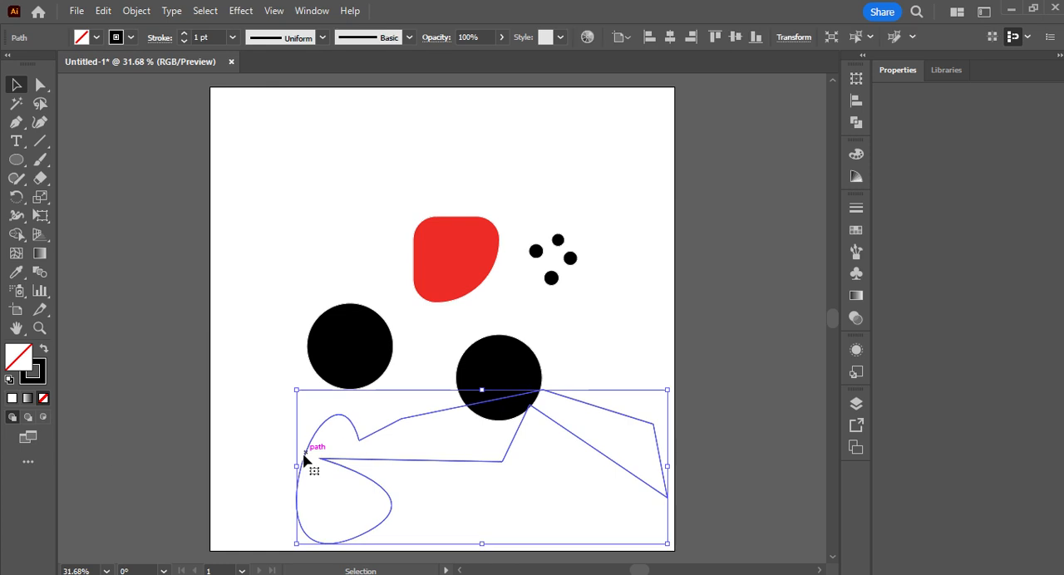
left_click(45, 353)
left_click(45, 353)
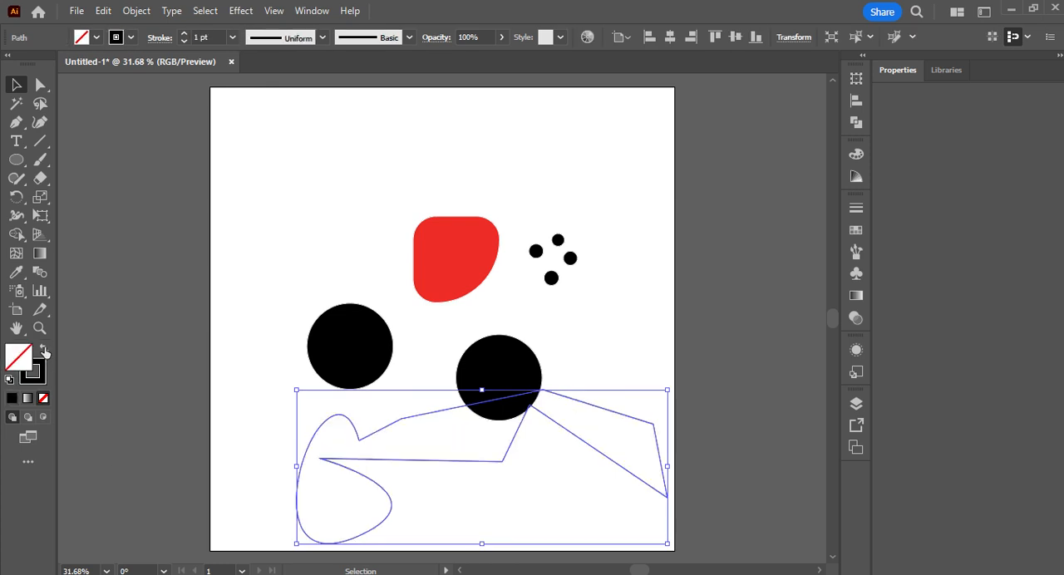
Step: Apply the lens-shaped variable width profile to the path's stroke and set its weight to 6 pt and finally 16 pt
left_click(323, 37)
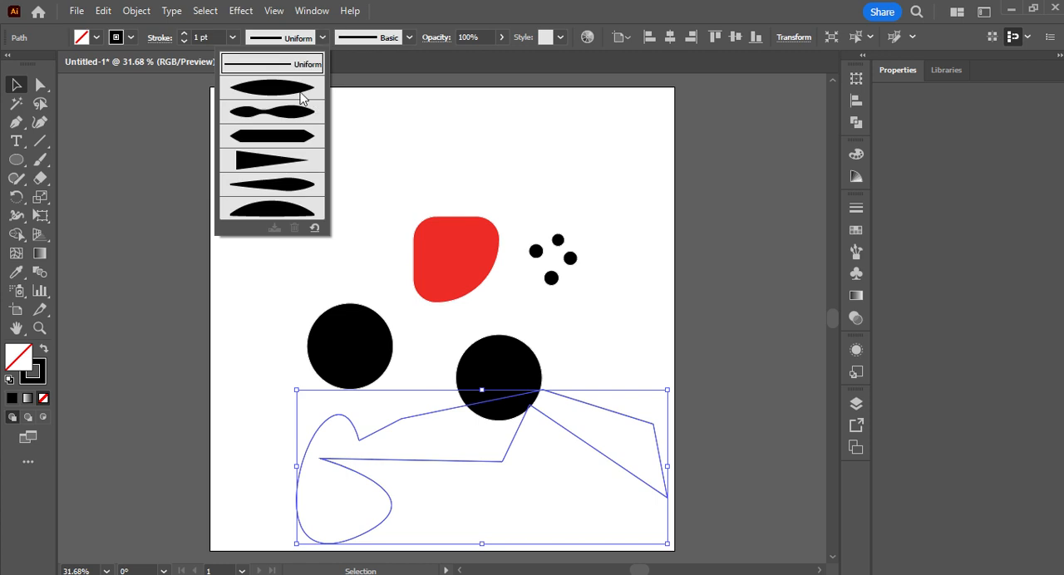
left_click(299, 90)
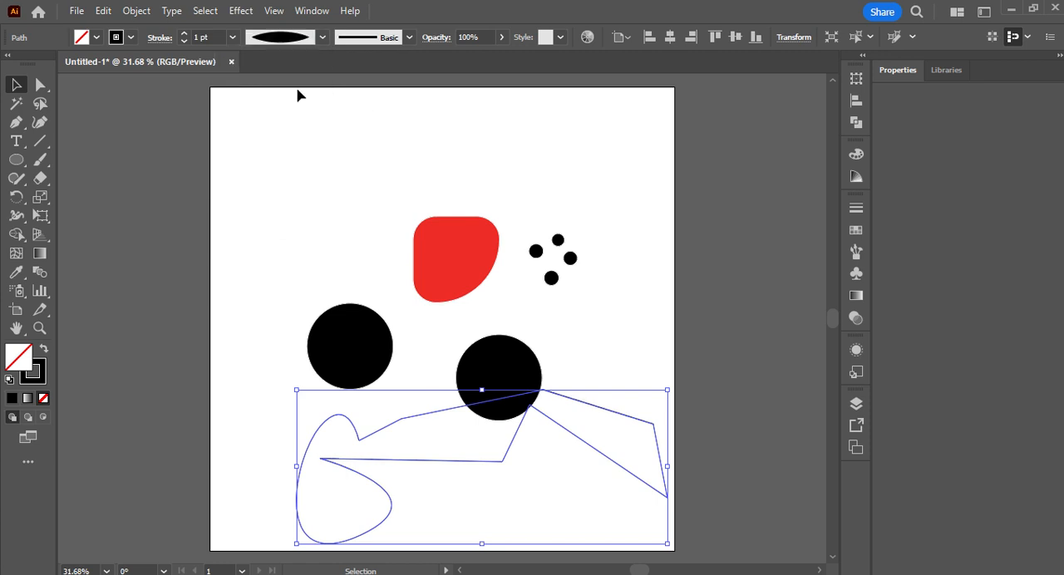
left_click(233, 37)
left_click(247, 191)
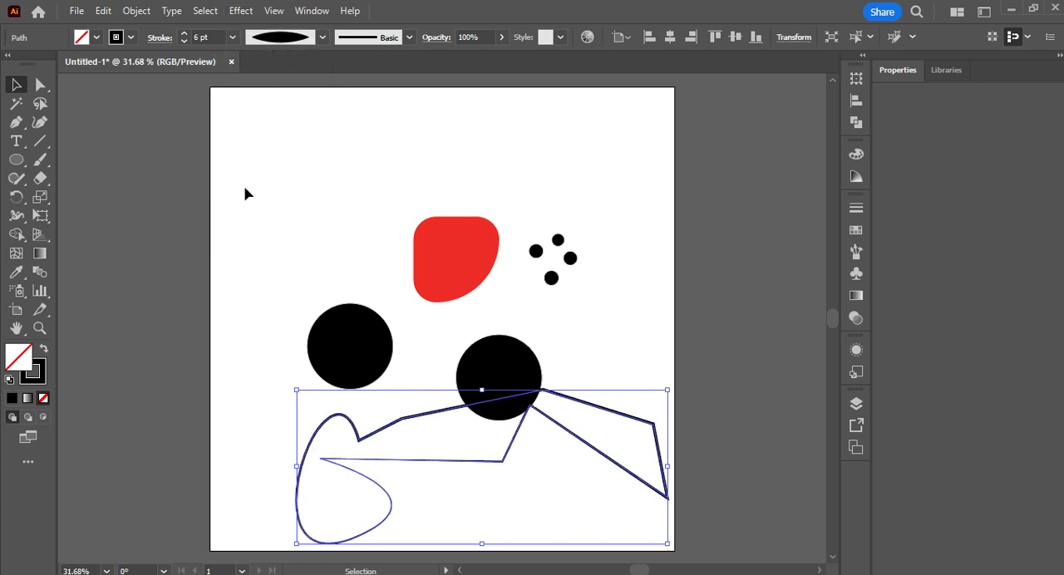
left_click(232, 37)
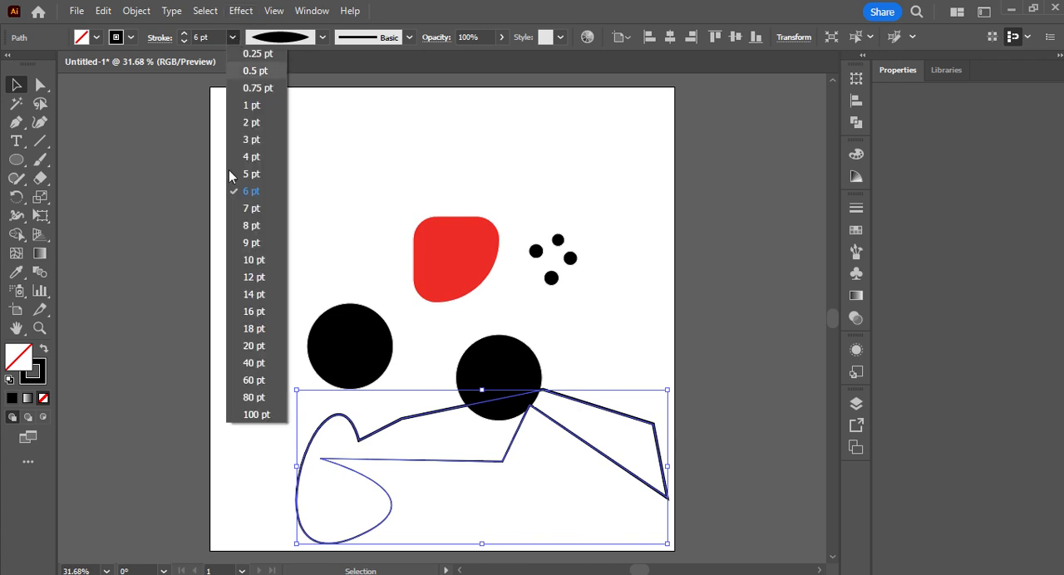
left_click(239, 316)
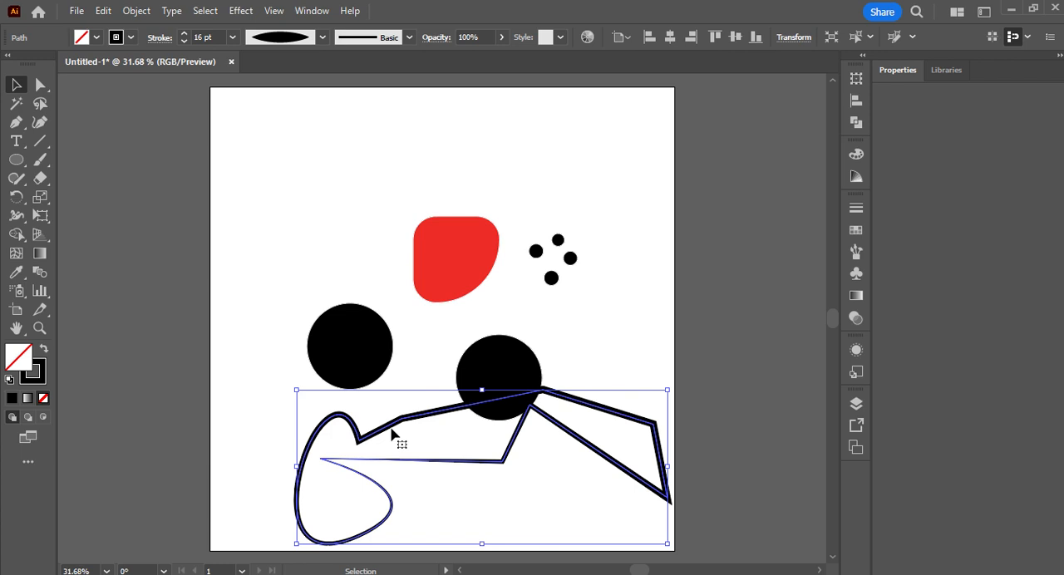
Step: Move the path back to the upper part of the artboard and apply the triangular variable width profile to its stroke
left_click_drag(391, 430, 315, 152)
left_click(323, 38)
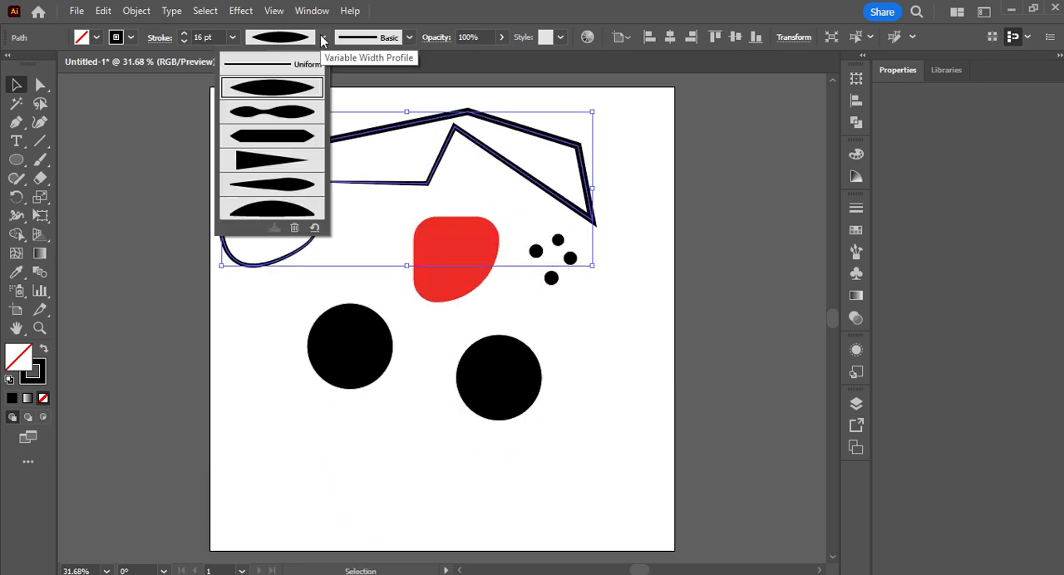
left_click(287, 164)
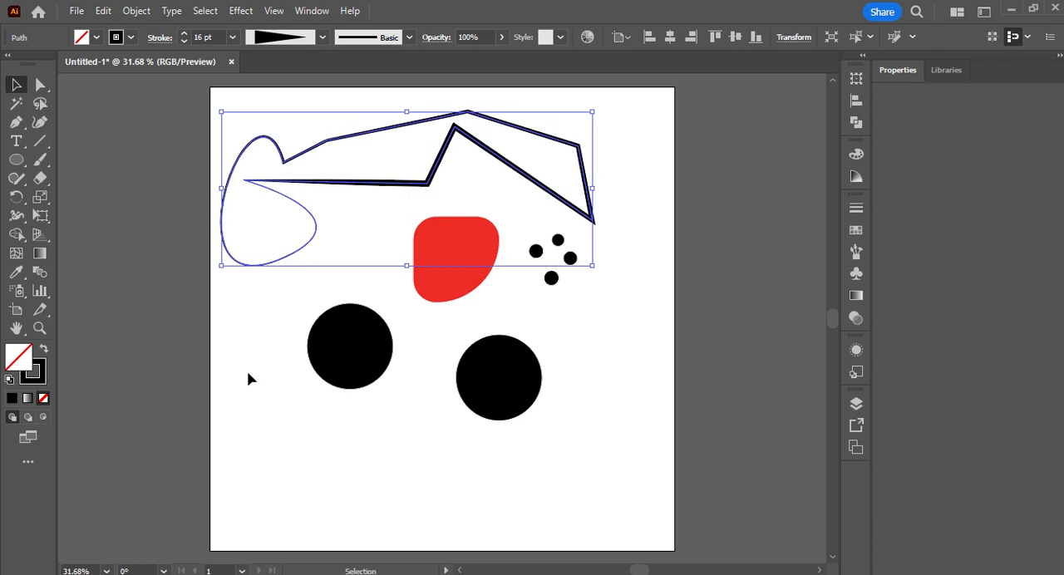